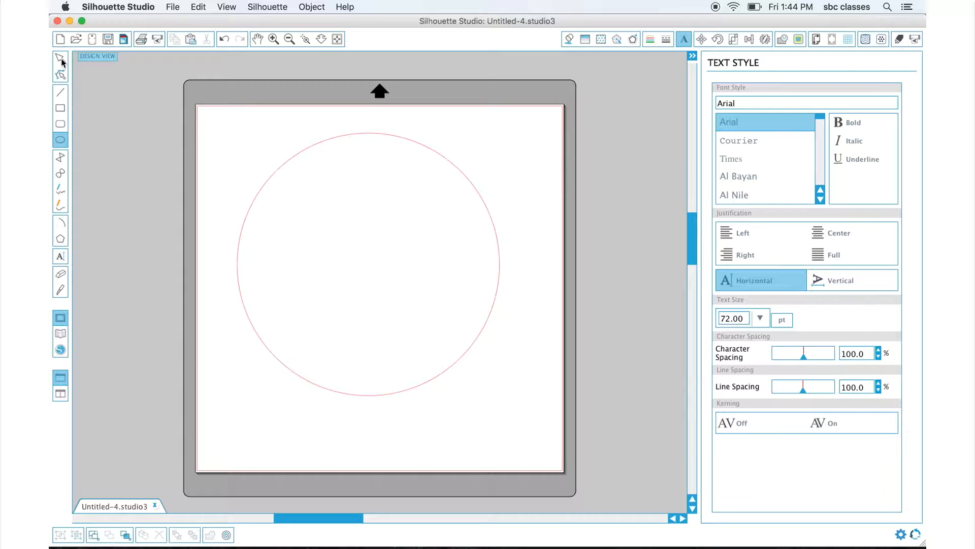
{"action": "left_click_drag", "start_coordinate": [133, 68], "coordinate": [224, 169]}
{"action": "left_click", "coordinate": [60, 58]}
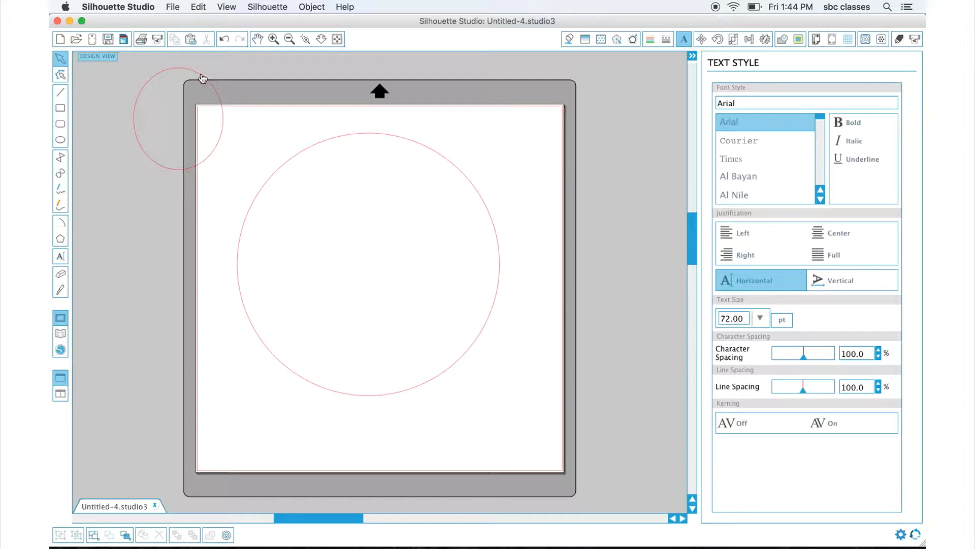
{"action": "left_click", "coordinate": [202, 77]}
{"action": "key", "text": "Delete"}
Select the large circle on the mat to inspect its size, then deselect it.
{"action": "left_click", "coordinate": [410, 134]}
{"action": "left_click_drag", "start_coordinate": [414, 141], "coordinate": [424, 160]}
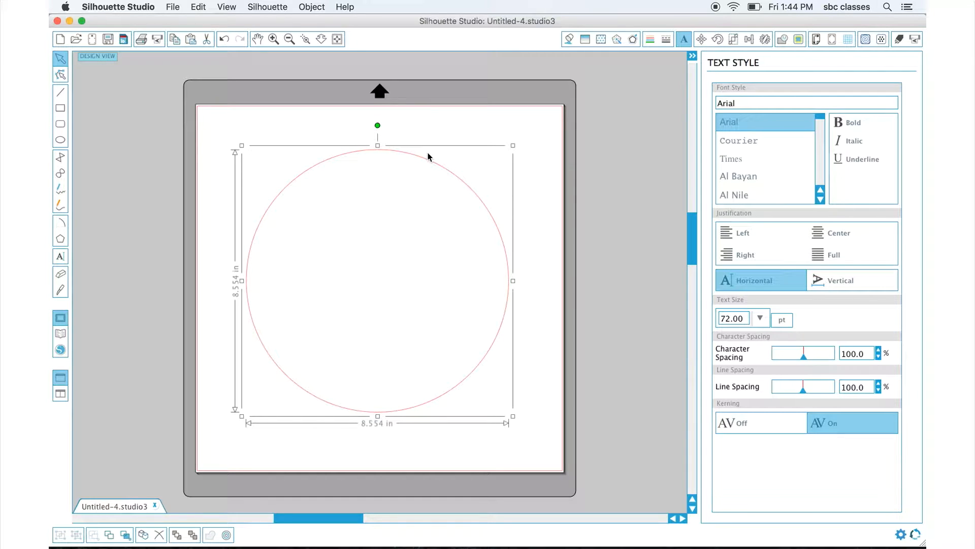
{"action": "scroll", "coordinate": [512, 94], "scroll_direction": "down", "scroll_amount": 1}
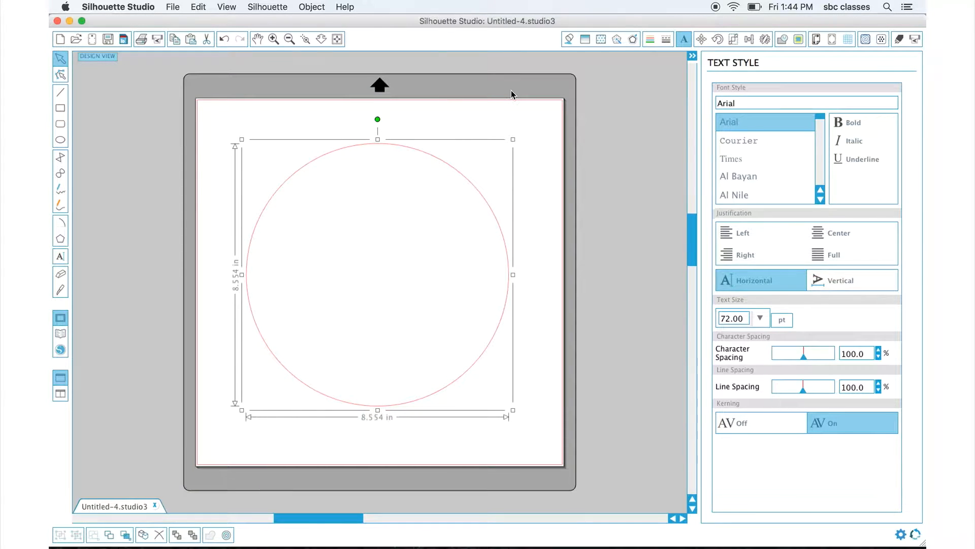
{"action": "left_click", "coordinate": [498, 109]}
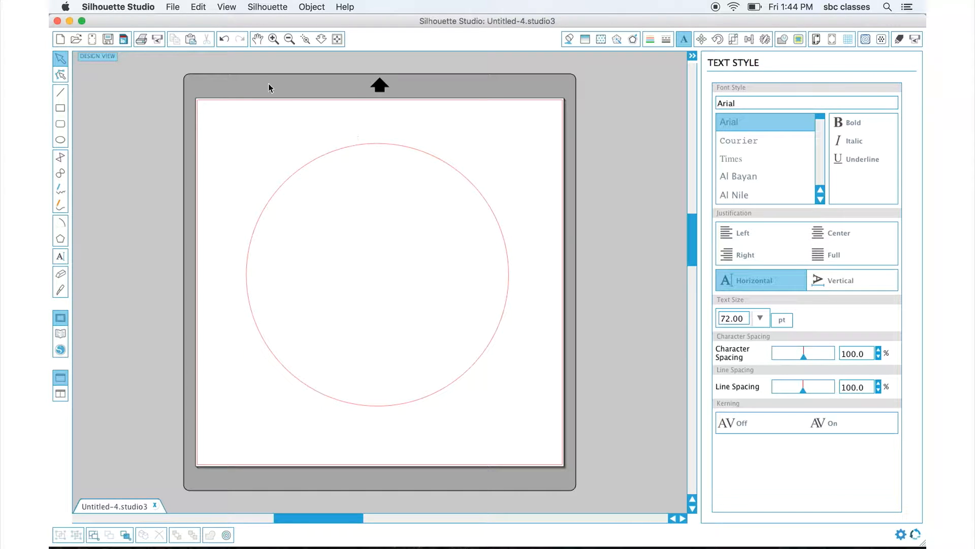
{"action": "left_click", "coordinate": [231, 10]}
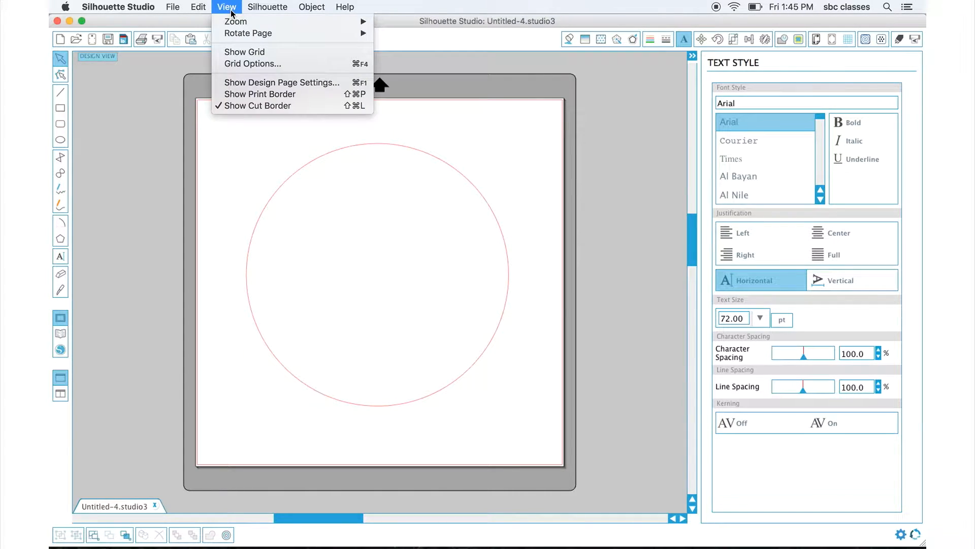
{"action": "left_click", "coordinate": [235, 51]}
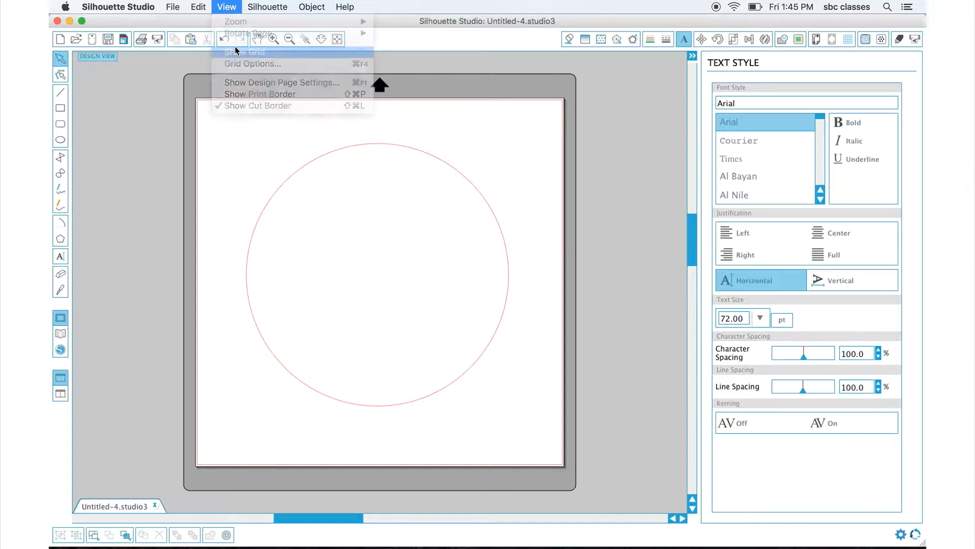
{"action": "left_click_drag", "start_coordinate": [348, 155], "coordinate": [351, 162]}
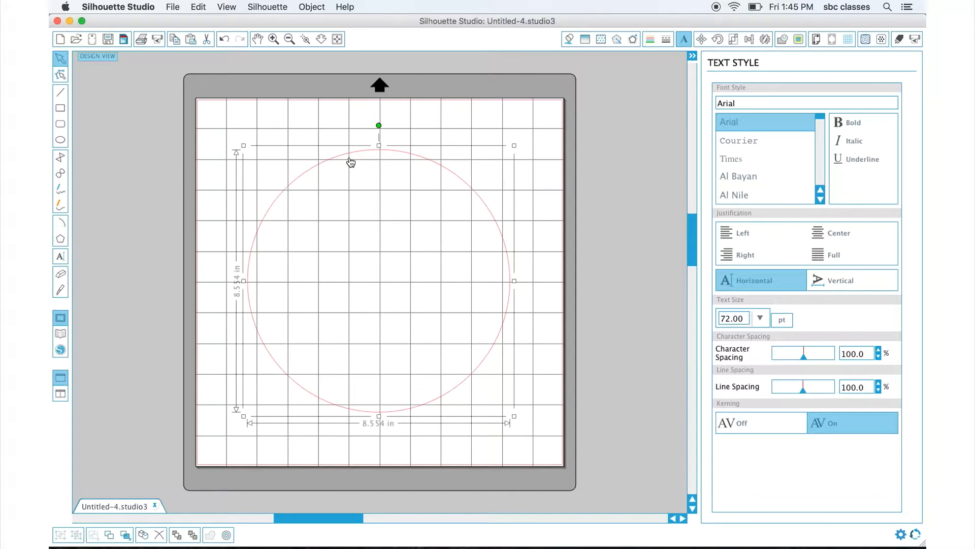
{"action": "left_click", "coordinate": [363, 112]}
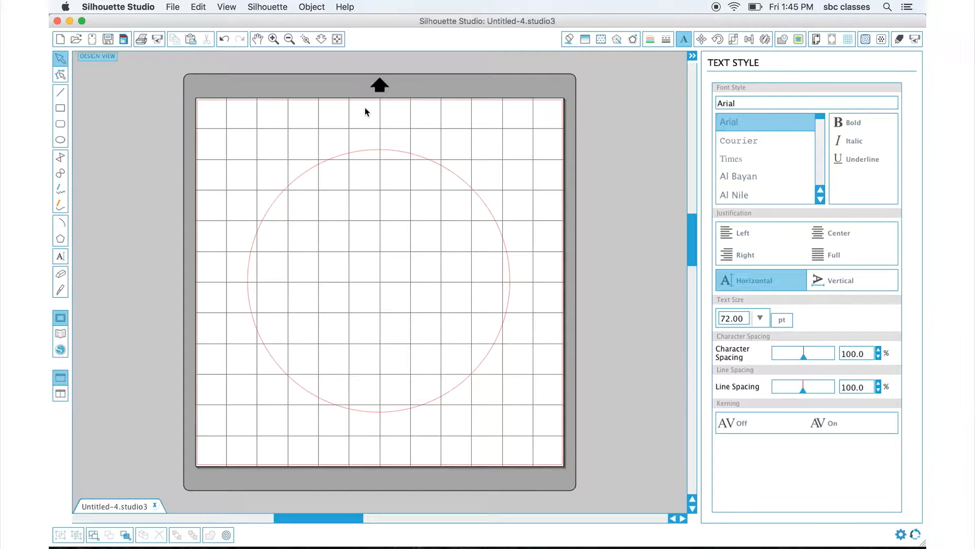
{"action": "left_click", "coordinate": [227, 7]}
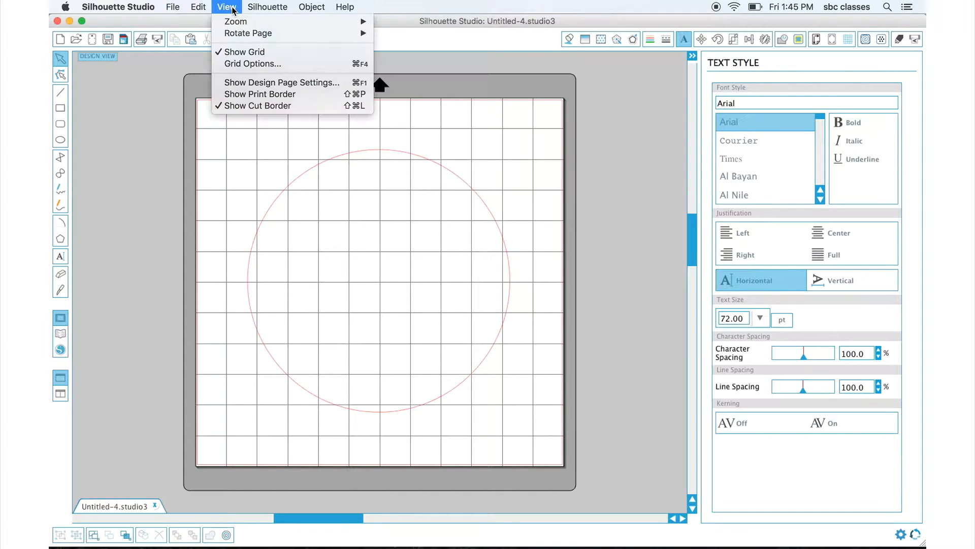
{"action": "left_click", "coordinate": [235, 53]}
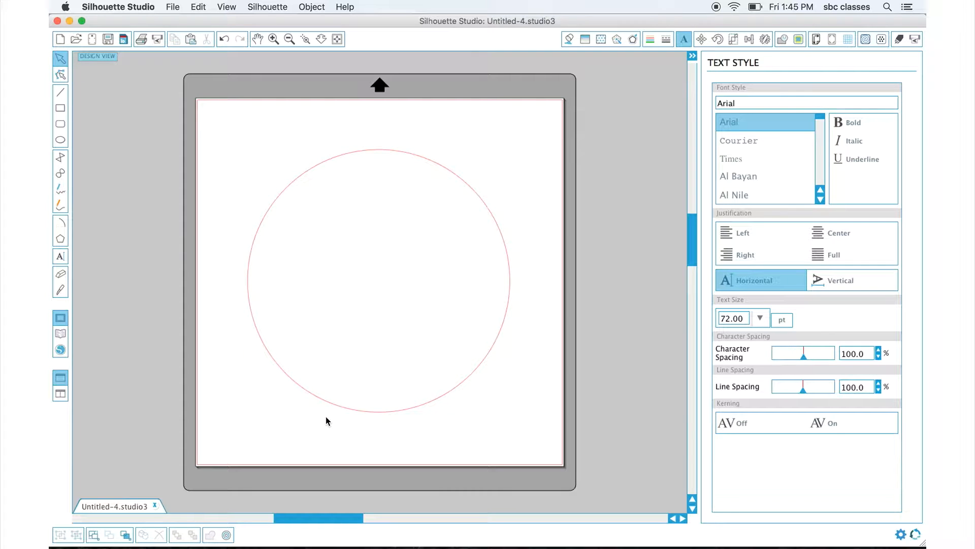
Create a text box beside the mat and enter AND I QUOTE: " in capitals.
{"action": "left_click_drag", "start_coordinate": [303, 515], "coordinate": [282, 513]}
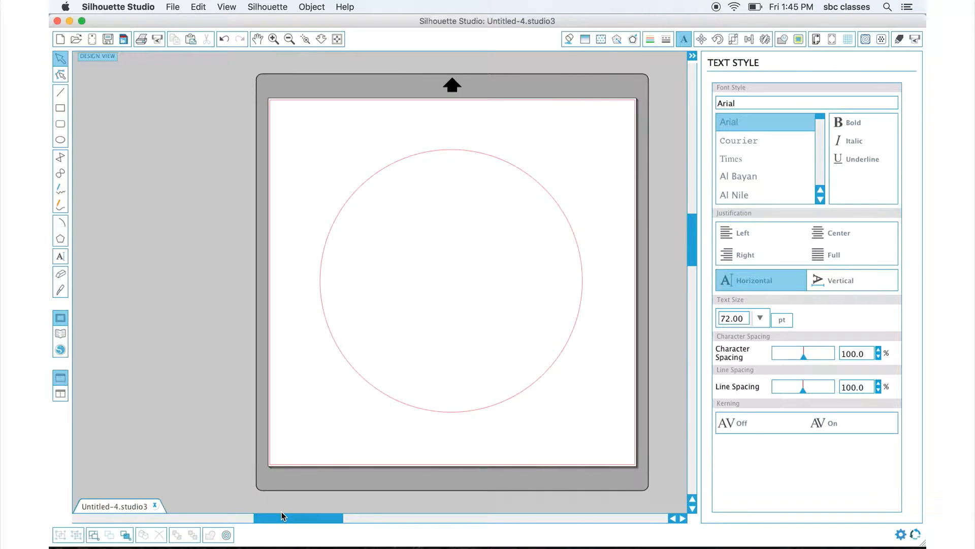
{"action": "left_click", "coordinate": [60, 258]}
{"action": "left_click", "coordinate": [108, 124]}
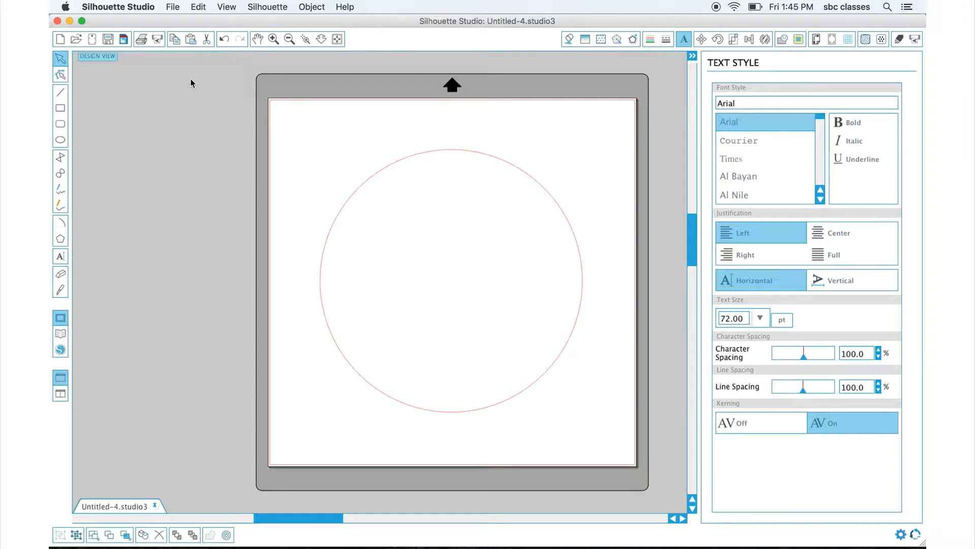
{"action": "type", "text": "and"}
{"action": "key", "text": "BackSpace"}
{"action": "key", "text": "BackSpace"}
{"action": "key", "text": "BackSpace"}
{"action": "type", "text": "ANDI"}
{"action": "key", "text": "BackSpace"}
{"action": "type", "text": "I QUOTE"}
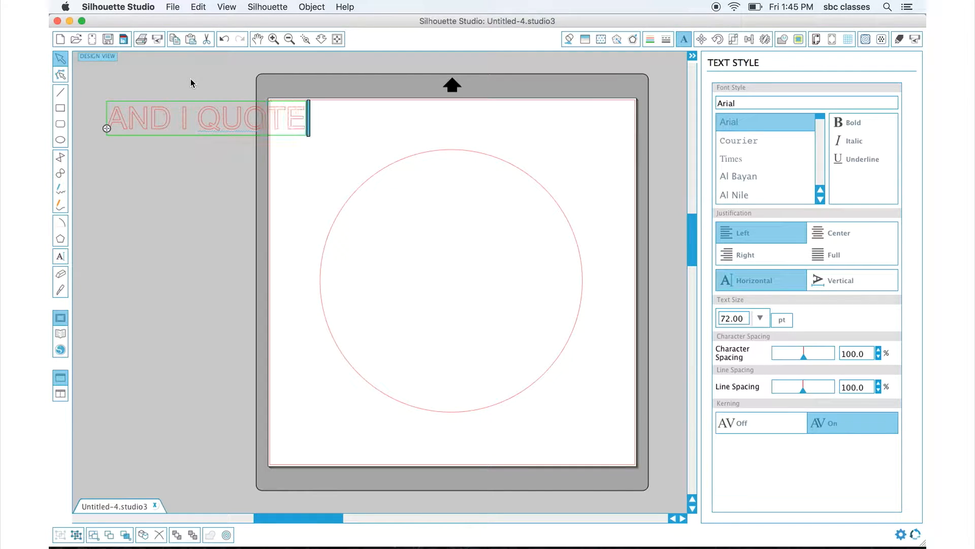
{"action": "type", "text": ": \""}
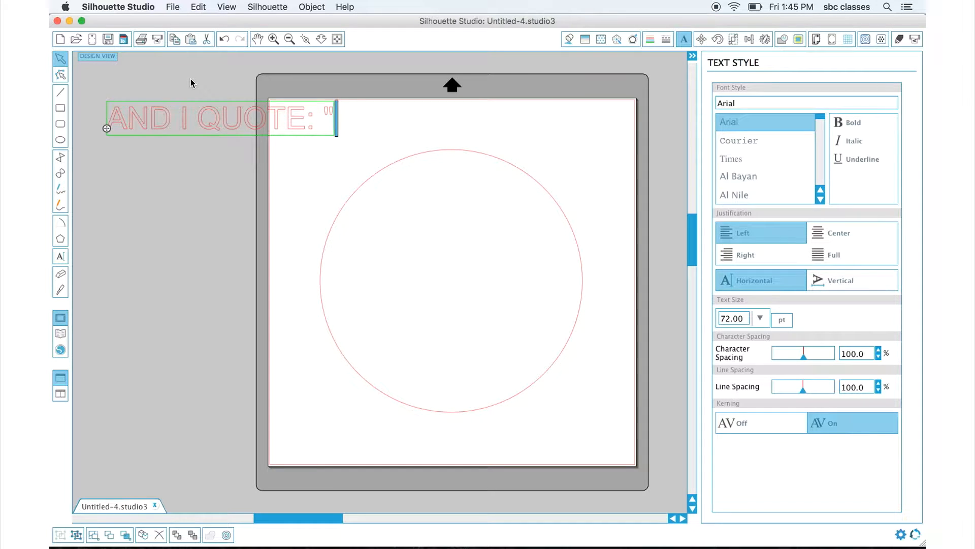
{"action": "type", "text": "TAKE"}
Continue the text with TAKE MY PICTURE MOMMY on the following lines.
{"action": "key", "text": "Return"}
{"action": "type", "text": "MY P"}
{"action": "type", "text": "ICTU"}
{"action": "key", "text": "BackSpace"}
{"action": "type", "text": "URE MOMM"}
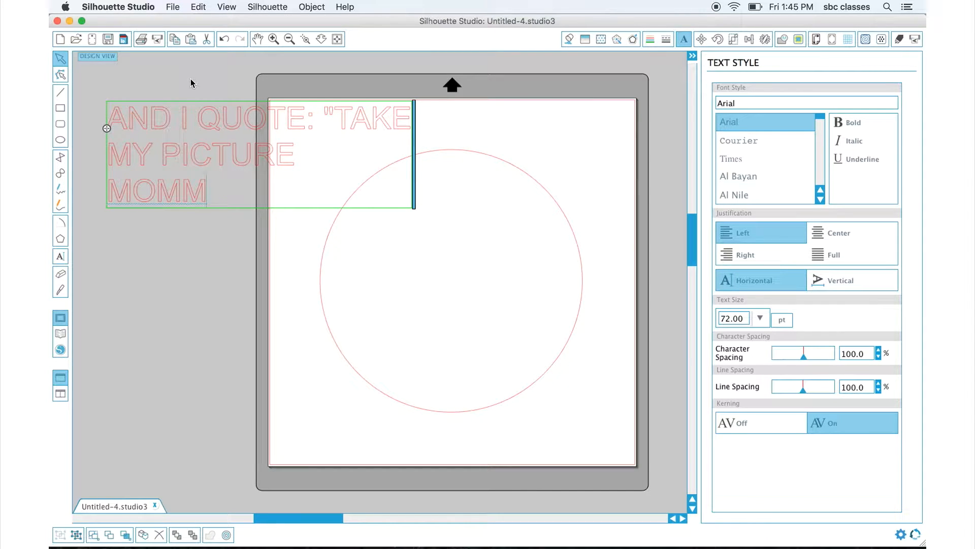
{"action": "type", "text": "U"}
{"action": "key", "text": "BackSpace"}
{"action": "type", "text": "Y"}
Select all the text and change its font to Arial Black.
{"action": "left_click_drag", "start_coordinate": [233, 188], "coordinate": [112, 124]}
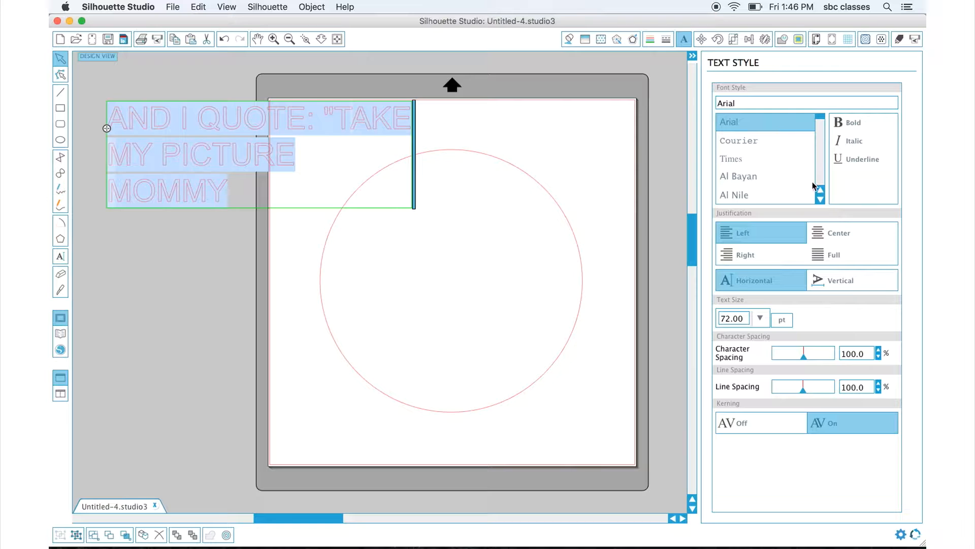
{"action": "left_click", "coordinate": [823, 199]}
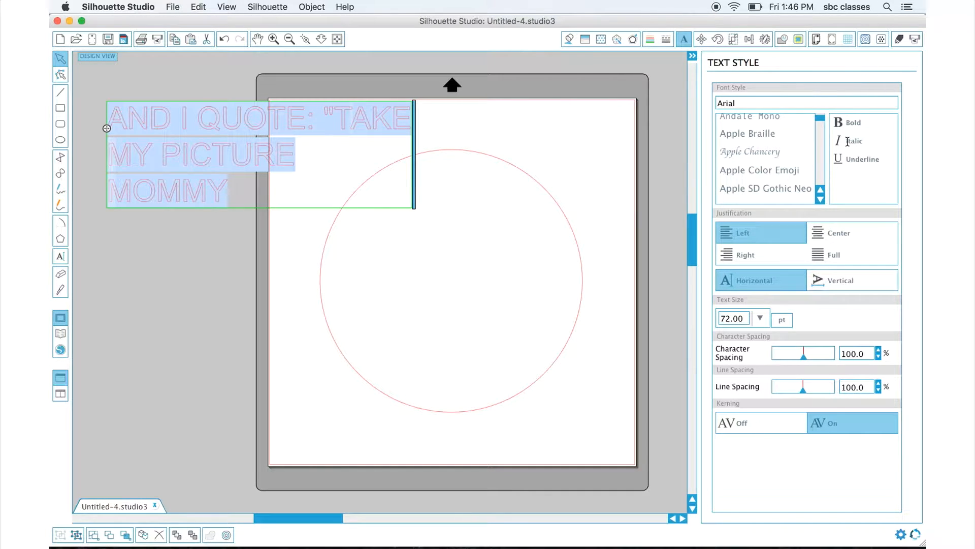
{"action": "left_click", "coordinate": [820, 200]}
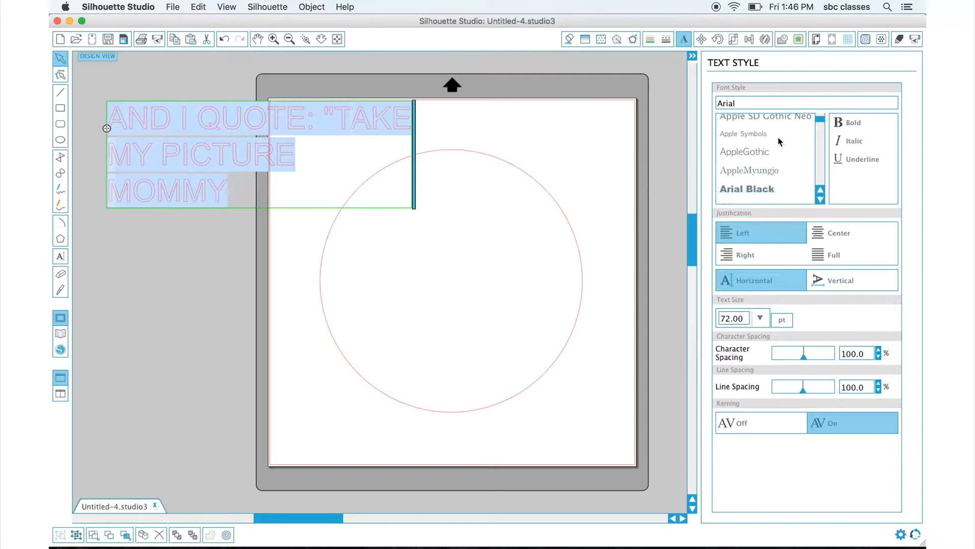
{"action": "left_click", "coordinate": [746, 190]}
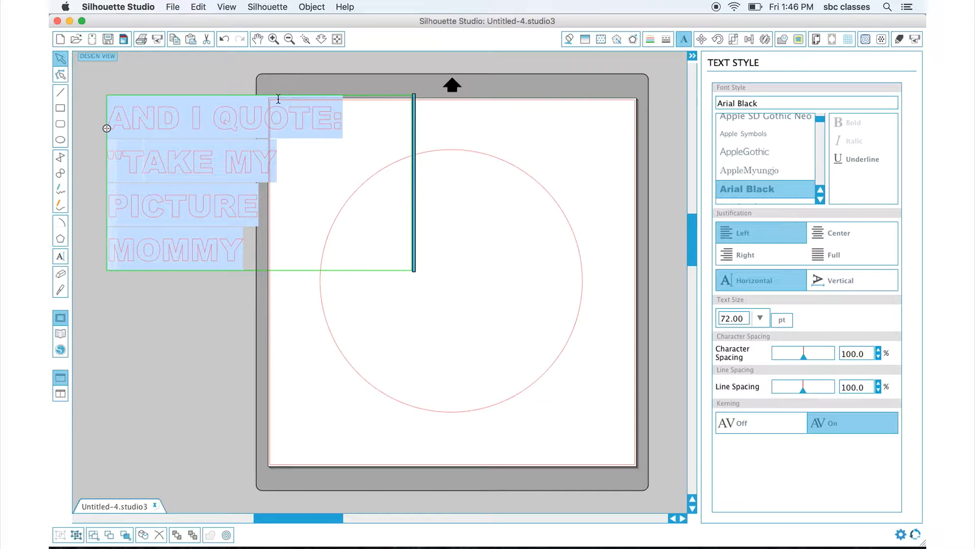
Fit the text along the large circle's path and set its size to 80 pt.
{"action": "left_click", "coordinate": [304, 151]}
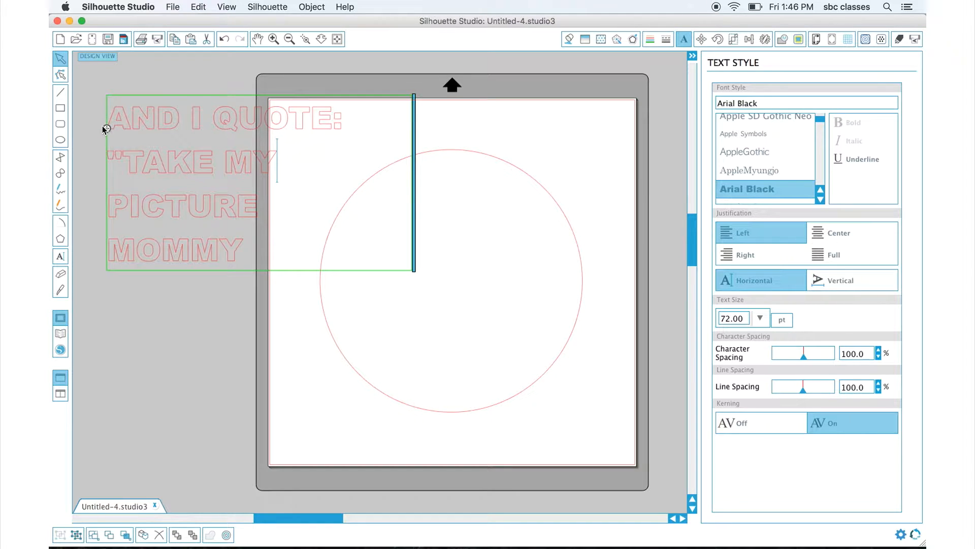
{"action": "left_click_drag", "start_coordinate": [106, 128], "coordinate": [339, 211]}
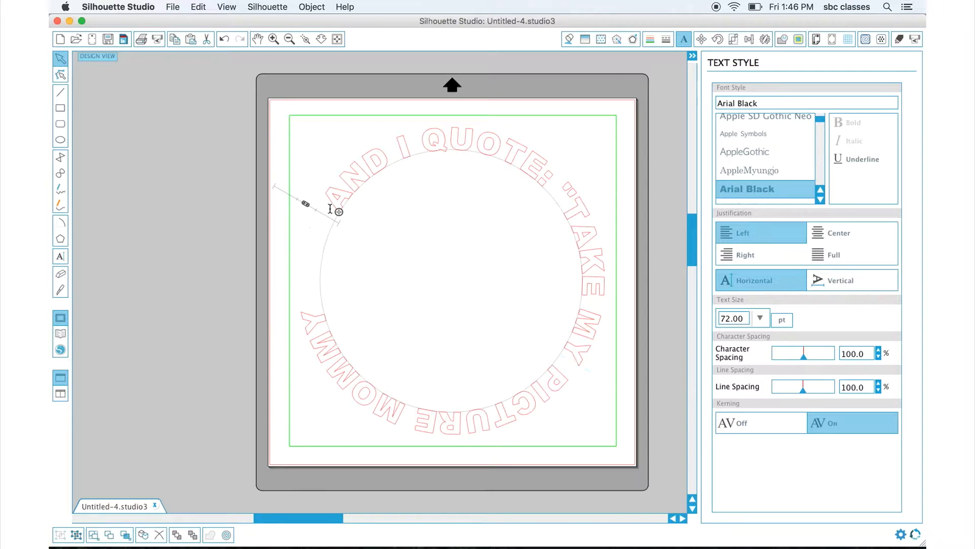
{"action": "left_click_drag", "start_coordinate": [335, 200], "coordinate": [322, 317]}
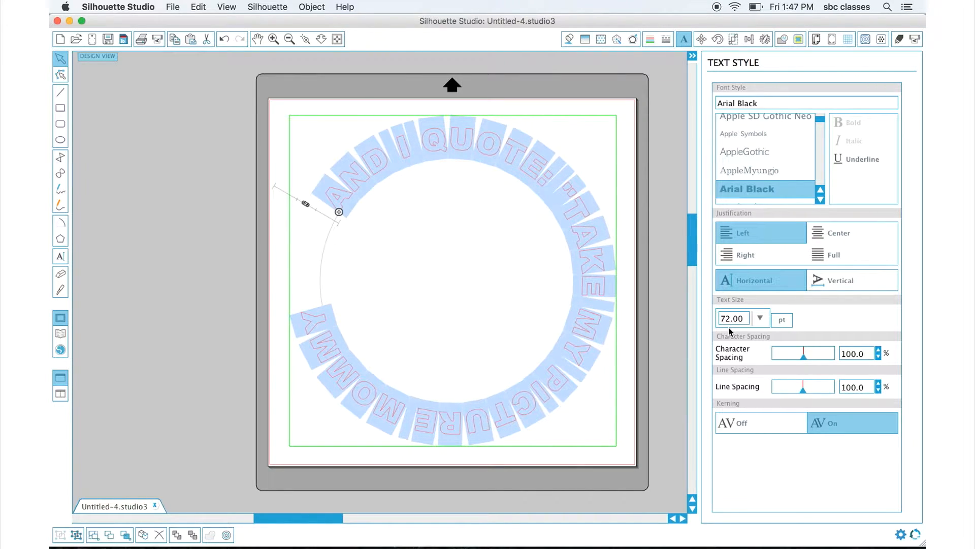
{"action": "left_click_drag", "start_coordinate": [729, 321], "coordinate": [710, 322]}
{"action": "type", "text": "80"}
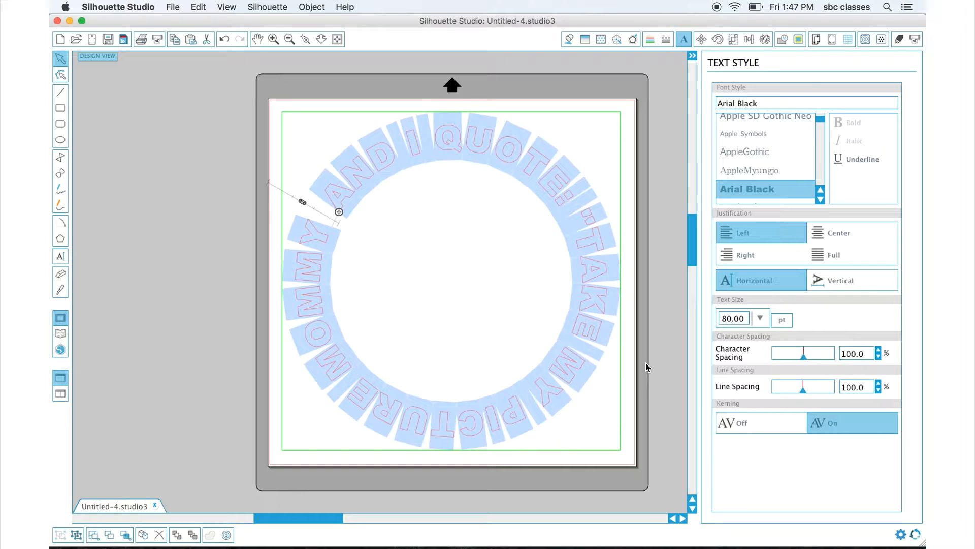
Add a closing quotation mark after MOMMY in the curved text and finish editing.
{"action": "left_click", "coordinate": [608, 296]}
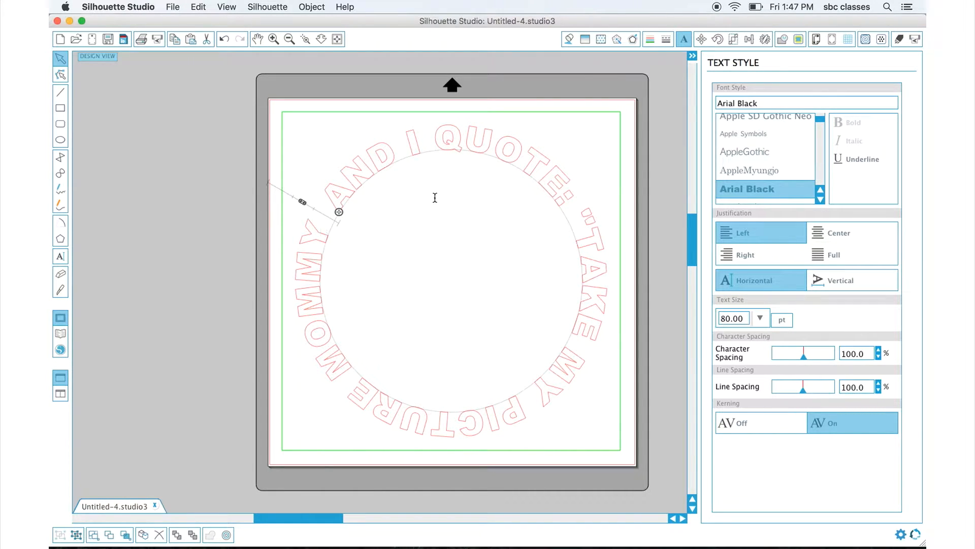
{"action": "type", "text": "\""}
{"action": "scroll", "coordinate": [435, 198], "scroll_direction": "down", "scroll_amount": 3}
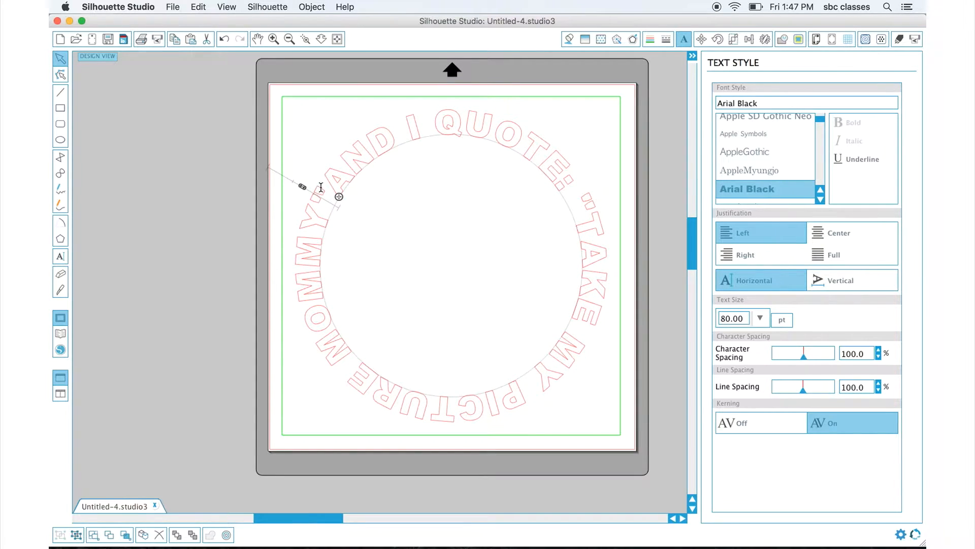
{"action": "left_click", "coordinate": [265, 259]}
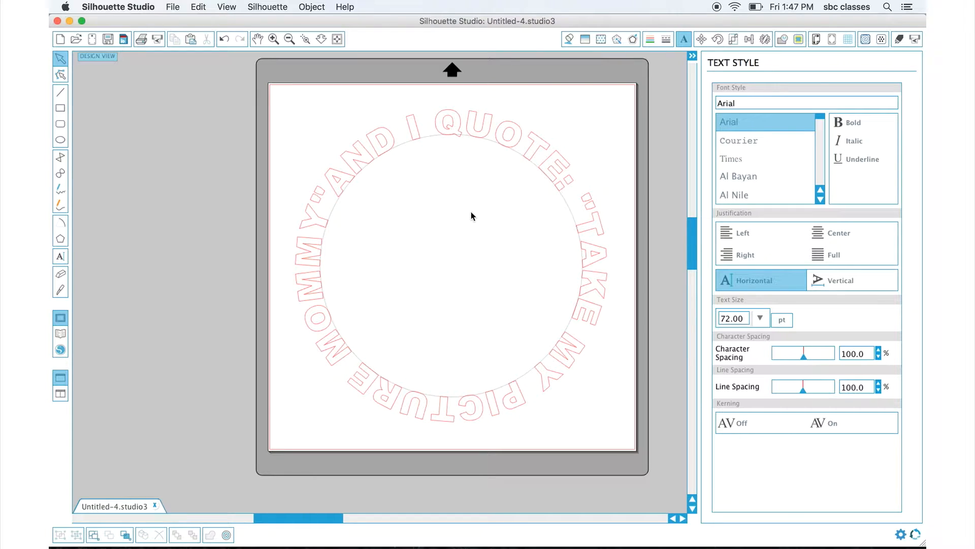
{"action": "left_click", "coordinate": [402, 148]}
{"action": "left_click", "coordinate": [403, 151]}
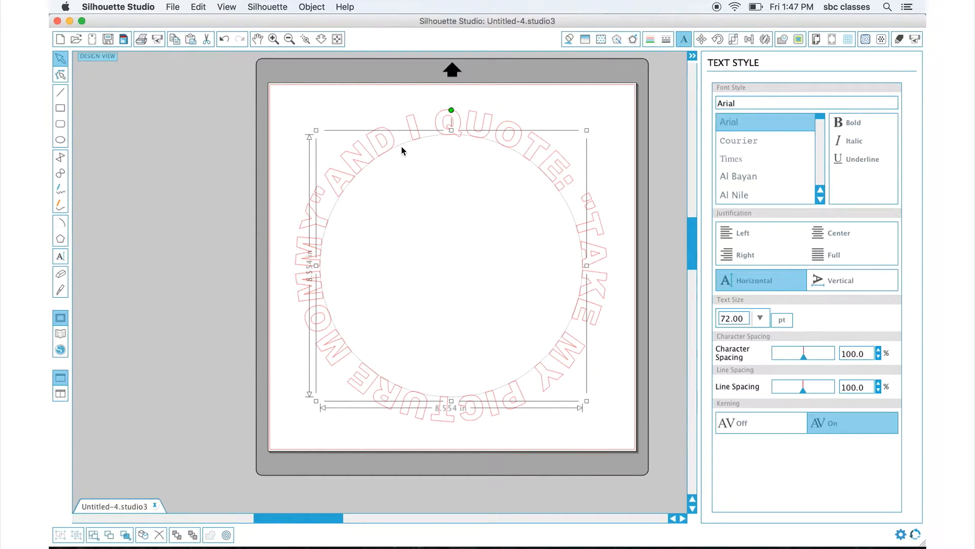
{"action": "left_click_drag", "start_coordinate": [398, 157], "coordinate": [333, 163]}
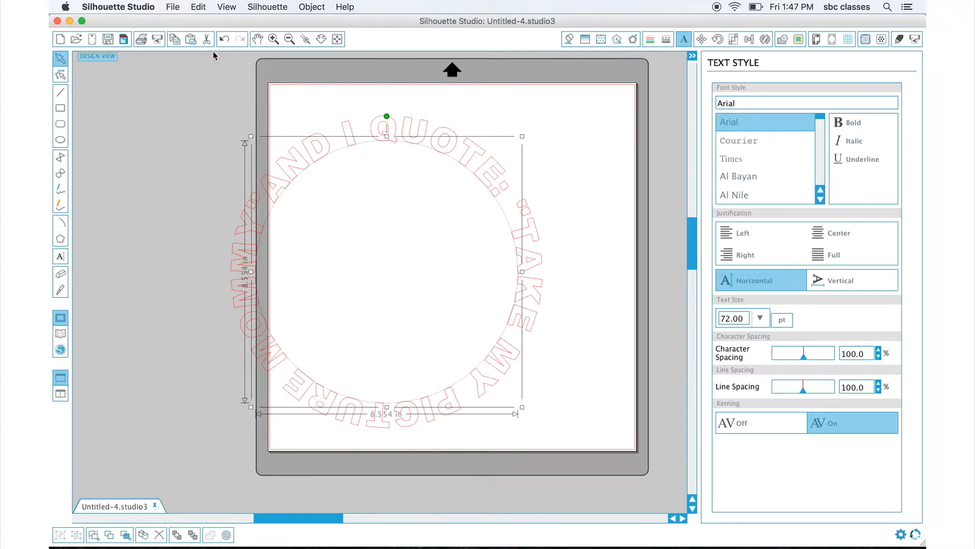
{"action": "left_click", "coordinate": [193, 7]}
{"action": "left_click", "coordinate": [208, 19]}
{"action": "key", "text": "super+z"}
Draw a circle about 5.6 in wide inside the ring of curved text.
{"action": "left_click", "coordinate": [102, 124]}
{"action": "left_click", "coordinate": [67, 141]}
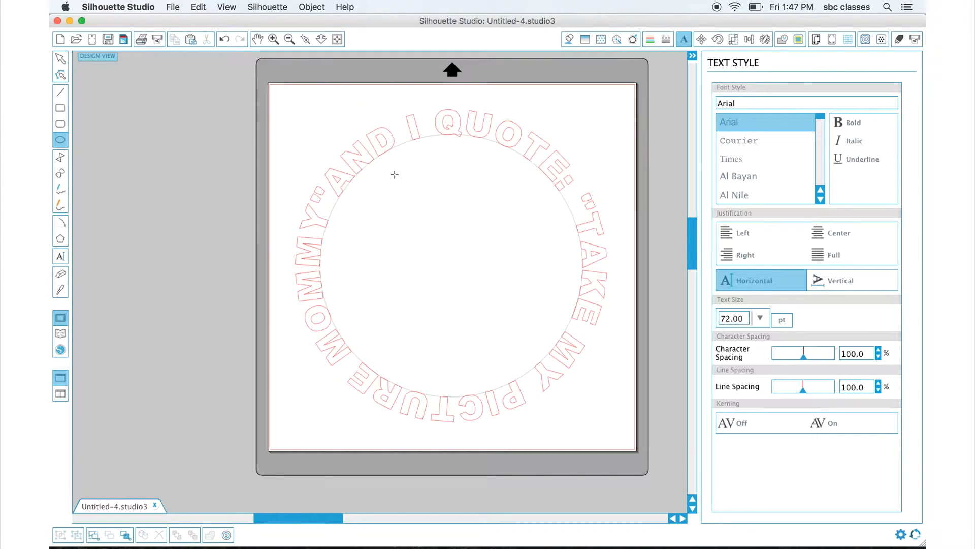
{"action": "left_click_drag", "start_coordinate": [386, 189], "coordinate": [576, 345]}
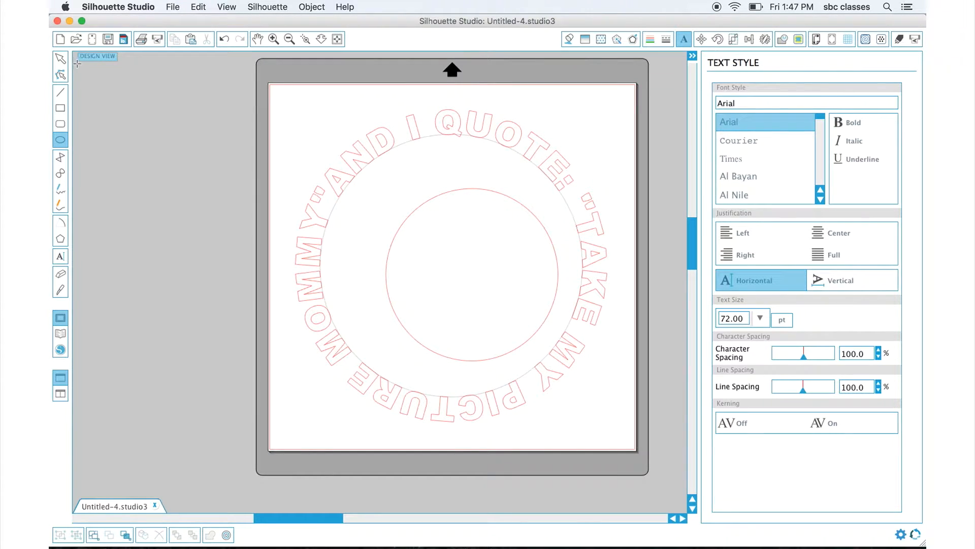
Resize the inner circle to about 6.18 in and center it within the text ring.
{"action": "left_click", "coordinate": [61, 60]}
{"action": "left_click_drag", "start_coordinate": [469, 194], "coordinate": [445, 183]}
{"action": "left_click", "coordinate": [445, 182]}
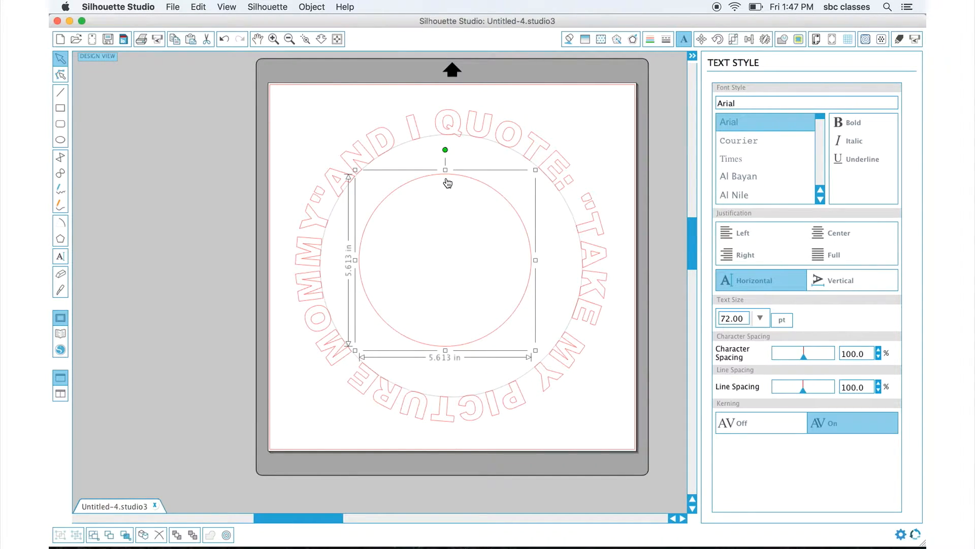
{"action": "left_click_drag", "start_coordinate": [536, 351], "coordinate": [557, 365]}
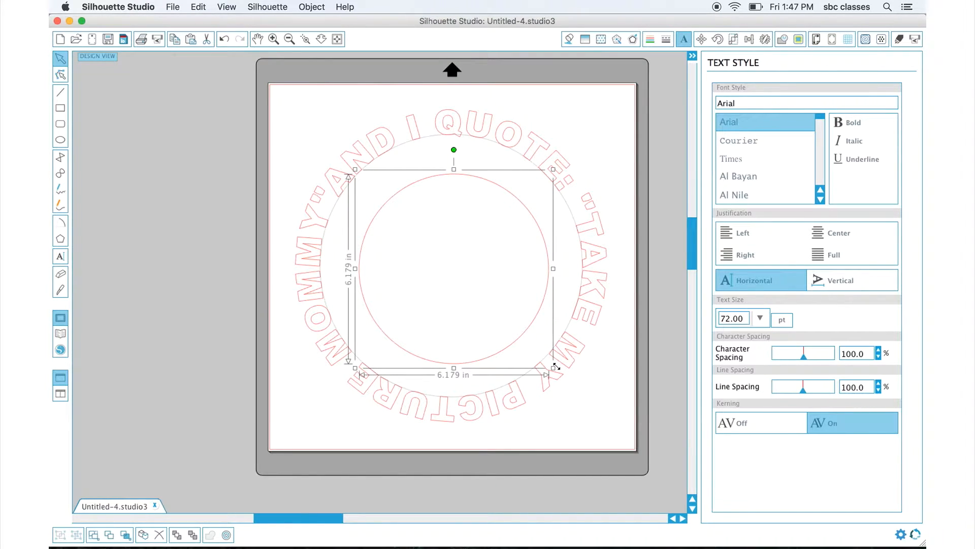
{"action": "left_click_drag", "start_coordinate": [546, 240], "coordinate": [545, 233]}
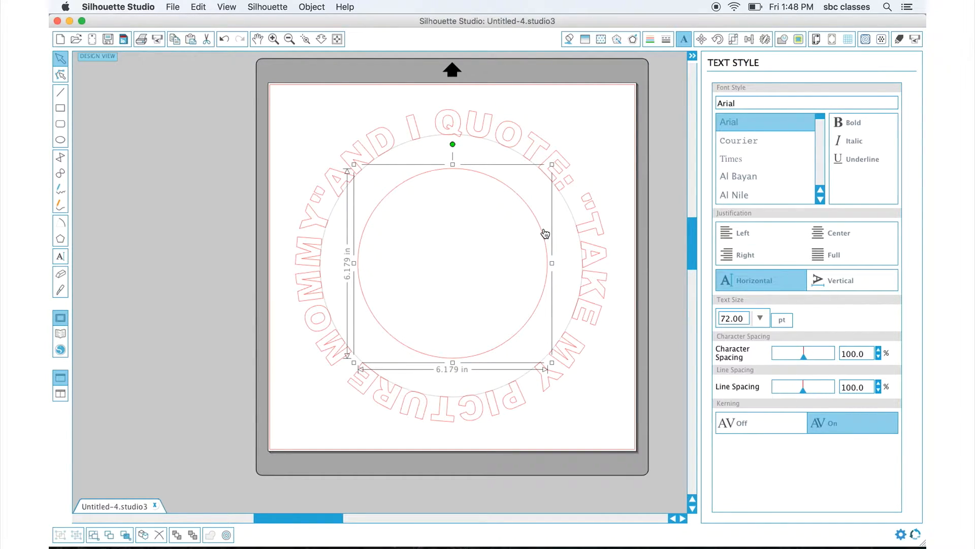
{"action": "left_click", "coordinate": [224, 185]}
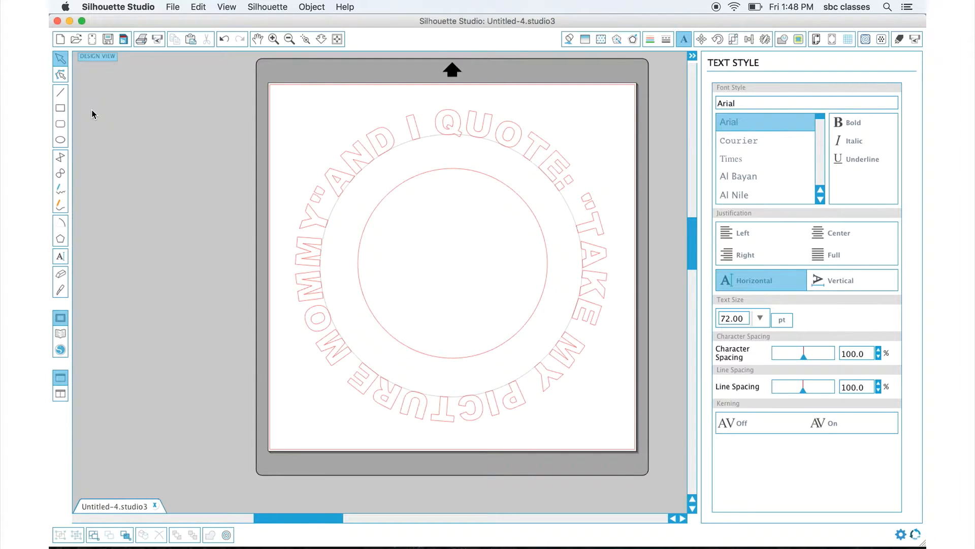
Create a new text block reading AND I QUOTE: "TAKE / MY PICTURE MOMMY" beside the mat.
{"action": "left_click", "coordinate": [59, 256]}
{"action": "left_click", "coordinate": [125, 117]}
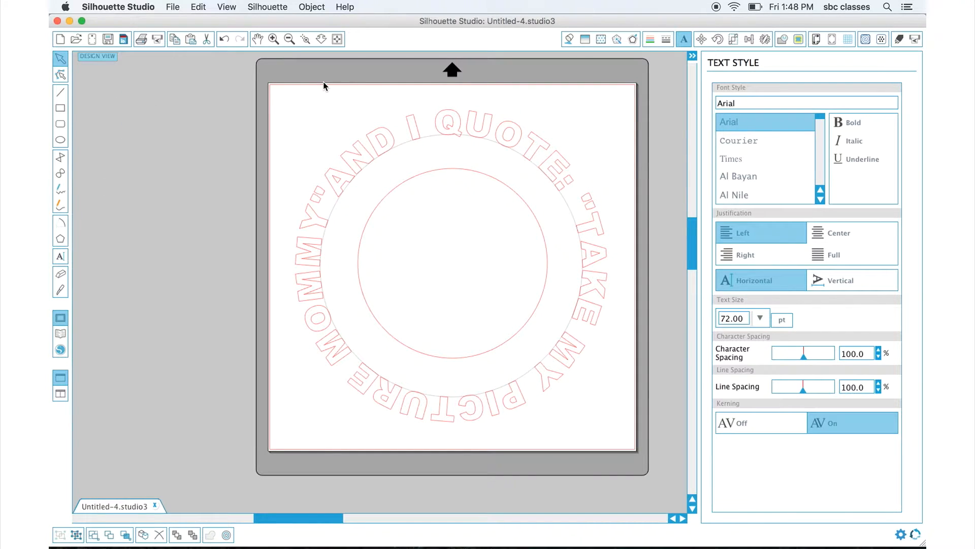
{"action": "type", "text": "AND "}
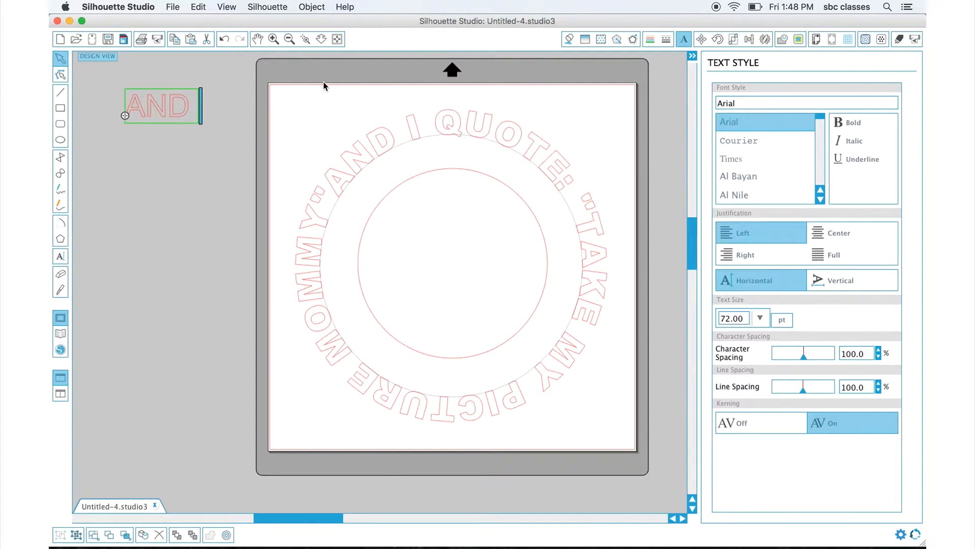
{"action": "type", "text": "I QUOTE:"}
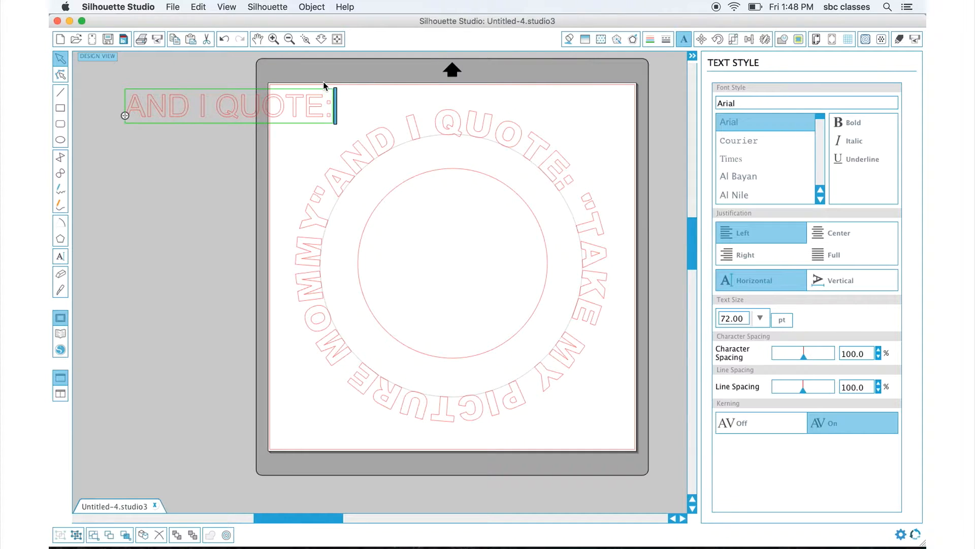
{"action": "type", "text": " \""}
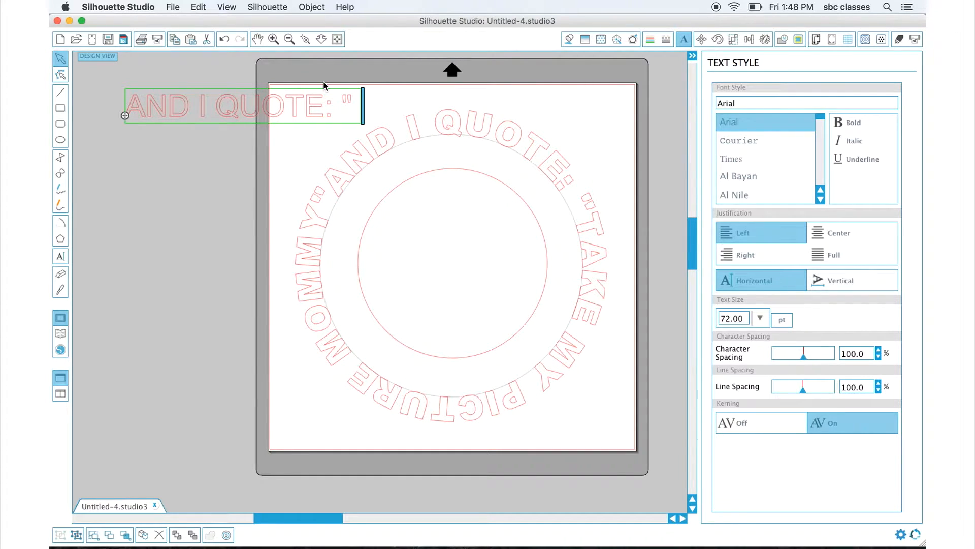
{"action": "type", "text": "TAKE"}
{"action": "key", "text": "Return"}
{"action": "type", "text": "MY PICU"}
{"action": "key", "text": "BackSpace"}
{"action": "type", "text": "TURE "}
{"action": "type", "text": "MOMMY\""}
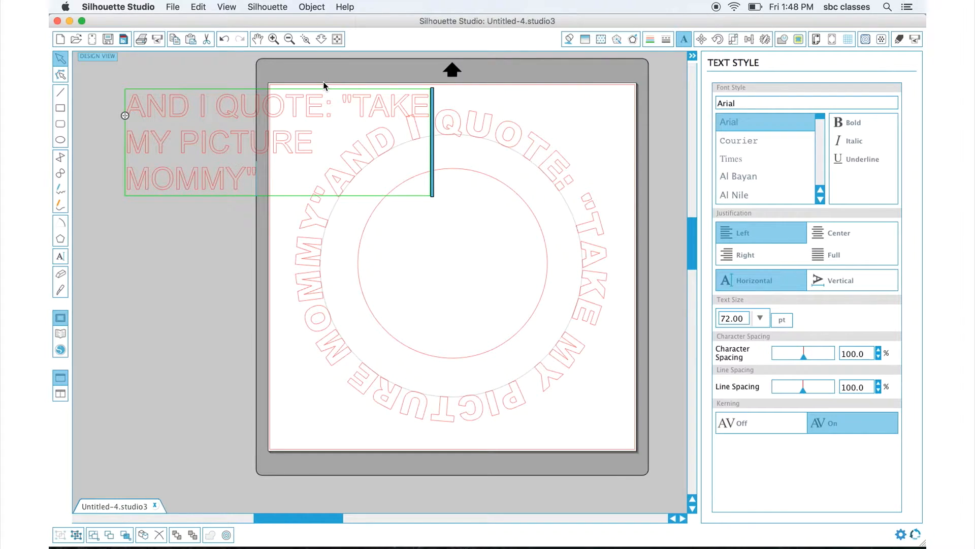
Select all the new text and change its font to Arial Black.
{"action": "mouse_move", "coordinate": [168, 132]}
{"action": "left_mouse_down"}
{"action": "mouse_move", "coordinate": [307, 174]}
{"action": "mouse_move", "coordinate": [245, 164]}
{"action": "mouse_move", "coordinate": [172, 132]}
{"action": "left_mouse_up"}
{"action": "left_click_drag", "start_coordinate": [261, 180], "coordinate": [130, 99]}
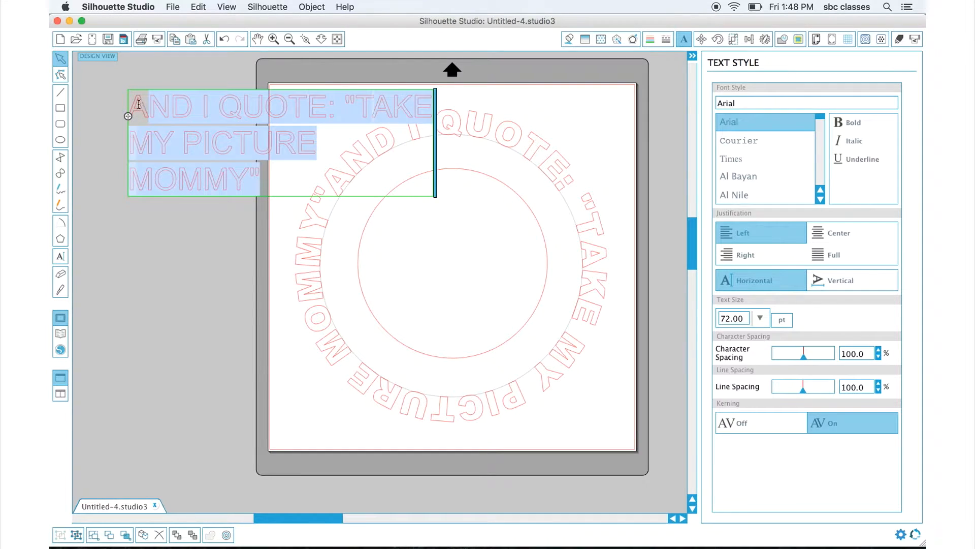
{"action": "left_click", "coordinate": [821, 199]}
{"action": "scroll", "coordinate": [820, 199], "scroll_direction": "down", "scroll_amount": 6}
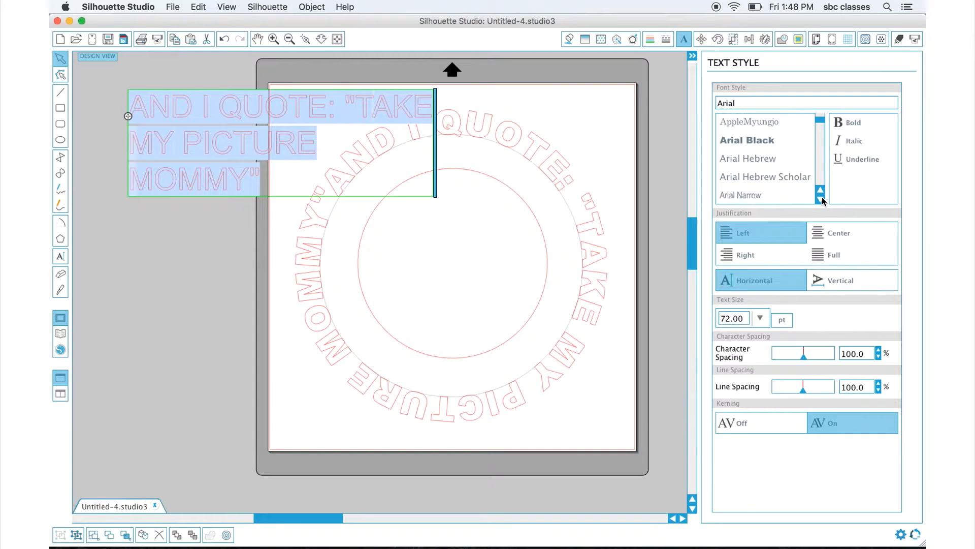
{"action": "left_click", "coordinate": [768, 141]}
{"action": "left_click", "coordinate": [768, 142]}
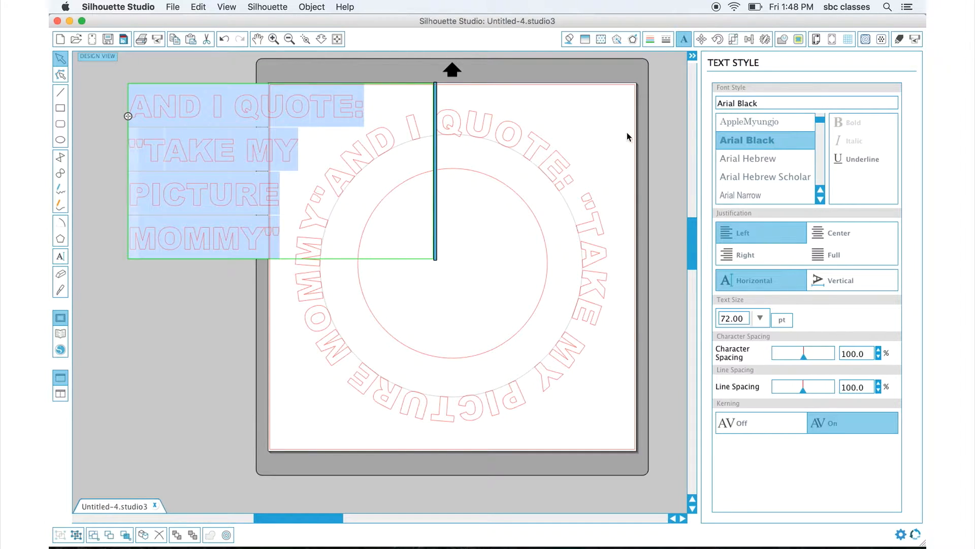
Open the new text for editing and attach it to the inner circle's path.
{"action": "left_click", "coordinate": [651, 91]}
{"action": "left_click", "coordinate": [237, 109]}
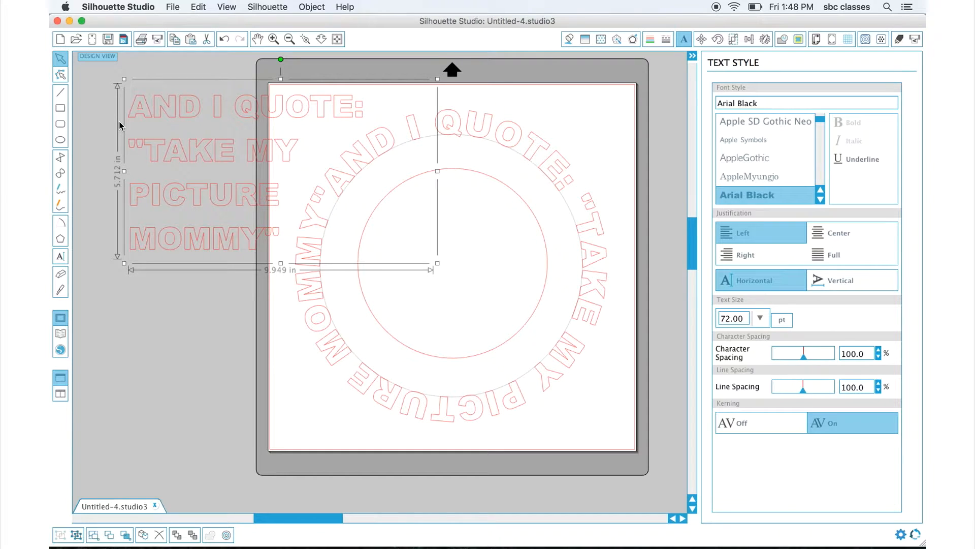
{"action": "double_click", "coordinate": [145, 109]}
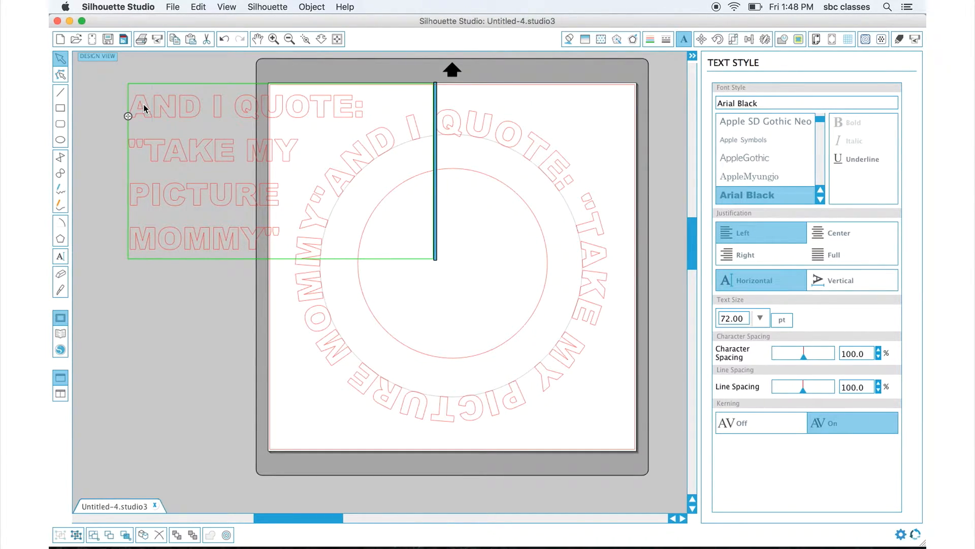
{"action": "left_click_drag", "start_coordinate": [130, 117], "coordinate": [355, 212]}
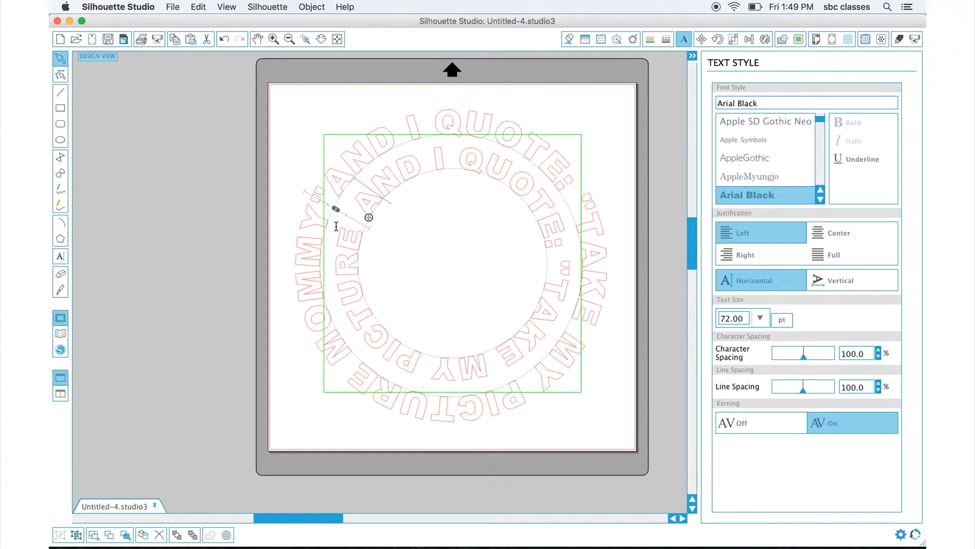
Slide the inner text's starting point along the inner circle and select all of its characters.
{"action": "left_click_drag", "start_coordinate": [365, 211], "coordinate": [429, 189]}
{"action": "left_click", "coordinate": [389, 178]}
{"action": "left_click_drag", "start_coordinate": [359, 198], "coordinate": [403, 176]}
{"action": "left_click", "coordinate": [375, 178]}
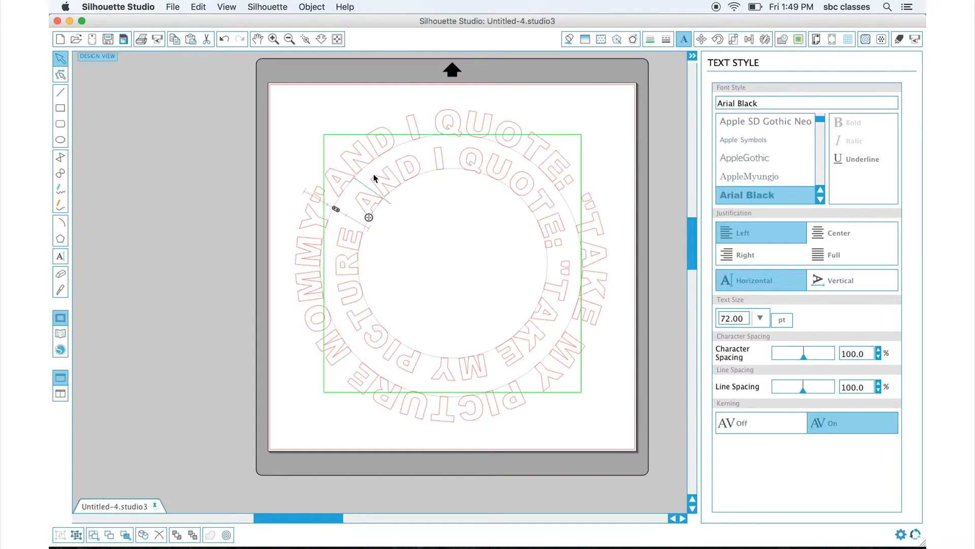
{"action": "scroll", "coordinate": [359, 199], "scroll_direction": "down", "scroll_amount": 1}
{"action": "double_click", "coordinate": [358, 200]}
{"action": "left_click", "coordinate": [358, 201]}
{"action": "triple_click", "coordinate": [359, 198]}
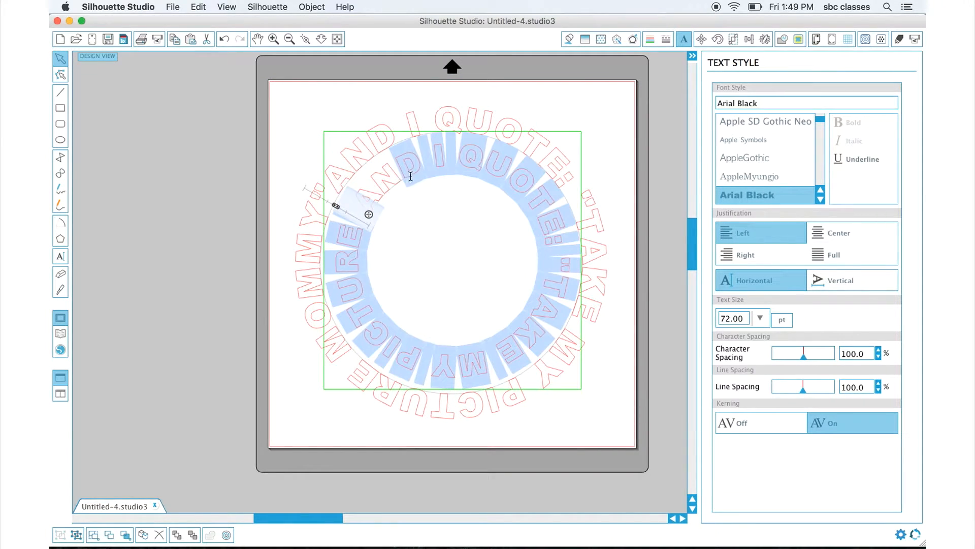
{"action": "double_click", "coordinate": [357, 185]}
{"action": "left_click_drag", "start_coordinate": [357, 185], "coordinate": [376, 179]}
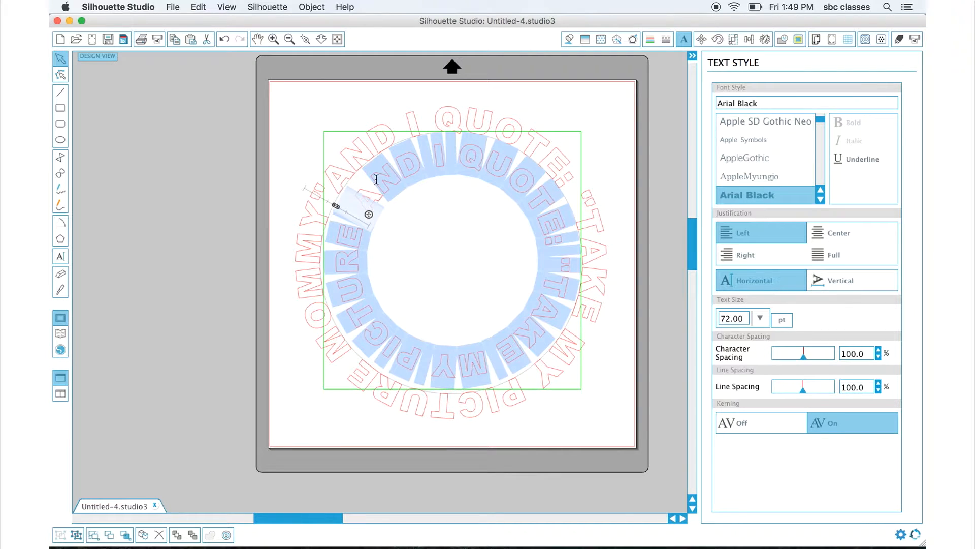
Reduce the inner curved text's size, trying 62 pt and settling on 56 pt.
{"action": "double_click", "coordinate": [729, 319]}
{"action": "type", "text": "62"}
{"action": "key", "text": "Return"}
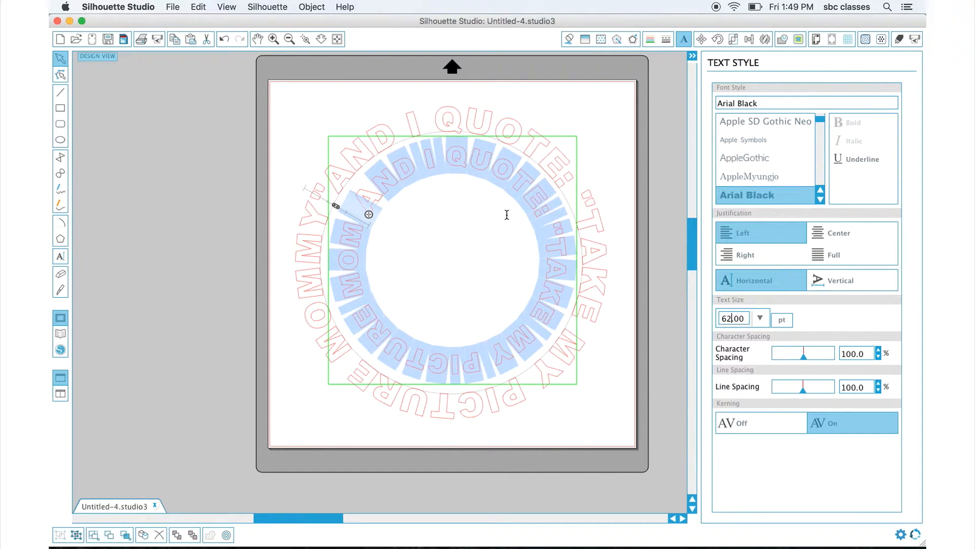
{"action": "double_click", "coordinate": [728, 318]}
{"action": "type", "text": "56"}
{"action": "key", "text": "Return"}
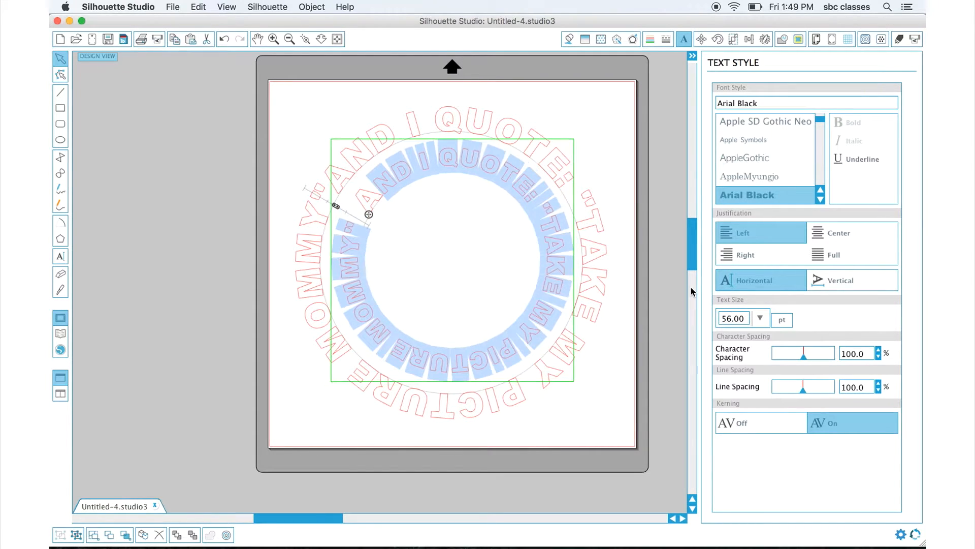
Adjust the inner text's start position on the circle and finish editing.
{"action": "left_click", "coordinate": [385, 169]}
{"action": "left_click_drag", "start_coordinate": [360, 200], "coordinate": [367, 230]}
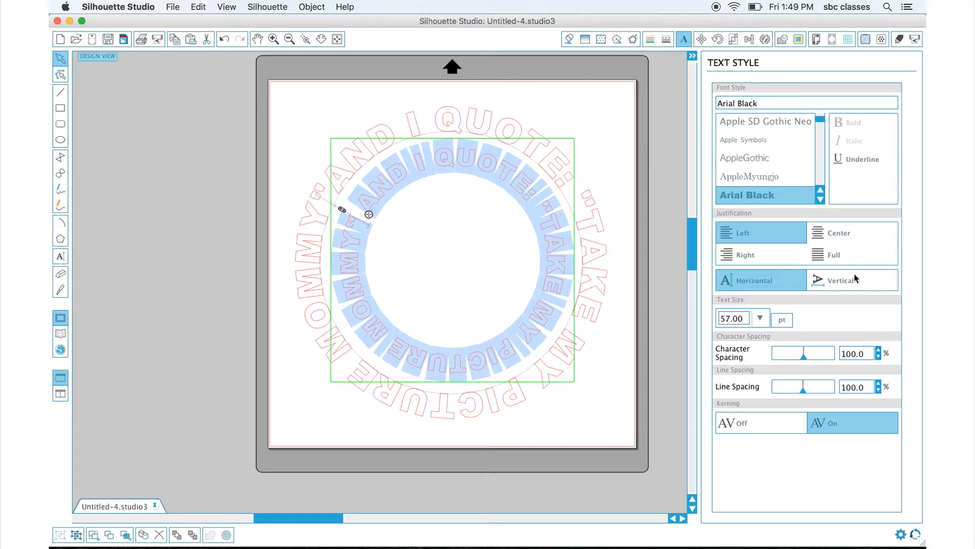
{"action": "left_click", "coordinate": [620, 229]}
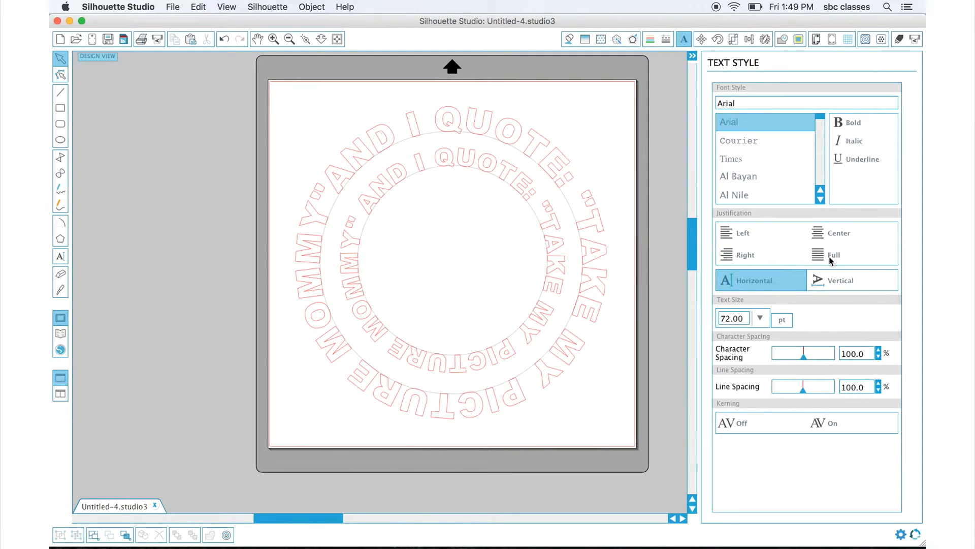